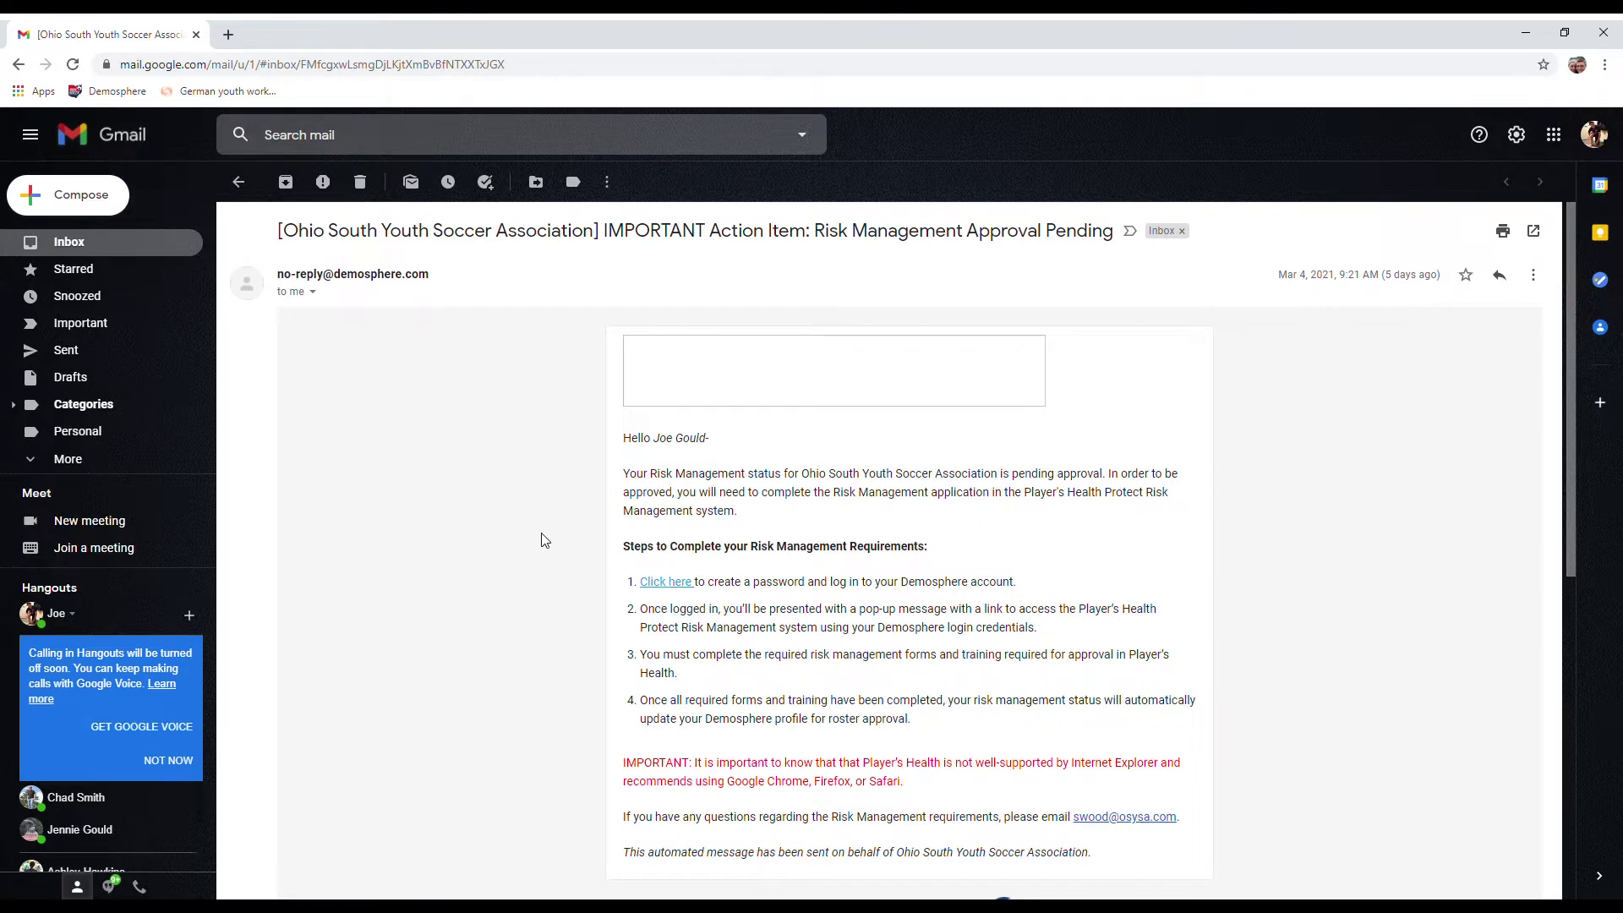
Step: Read through the Demosphere email and follow its link to the account confirmation page
scroll(544, 540, down, 1)
scroll(544, 540, down, 2)
scroll(544, 540, down, 1)
scroll(545, 541, up, 3)
scroll(544, 540, up, 1)
scroll(513, 507, down, 1)
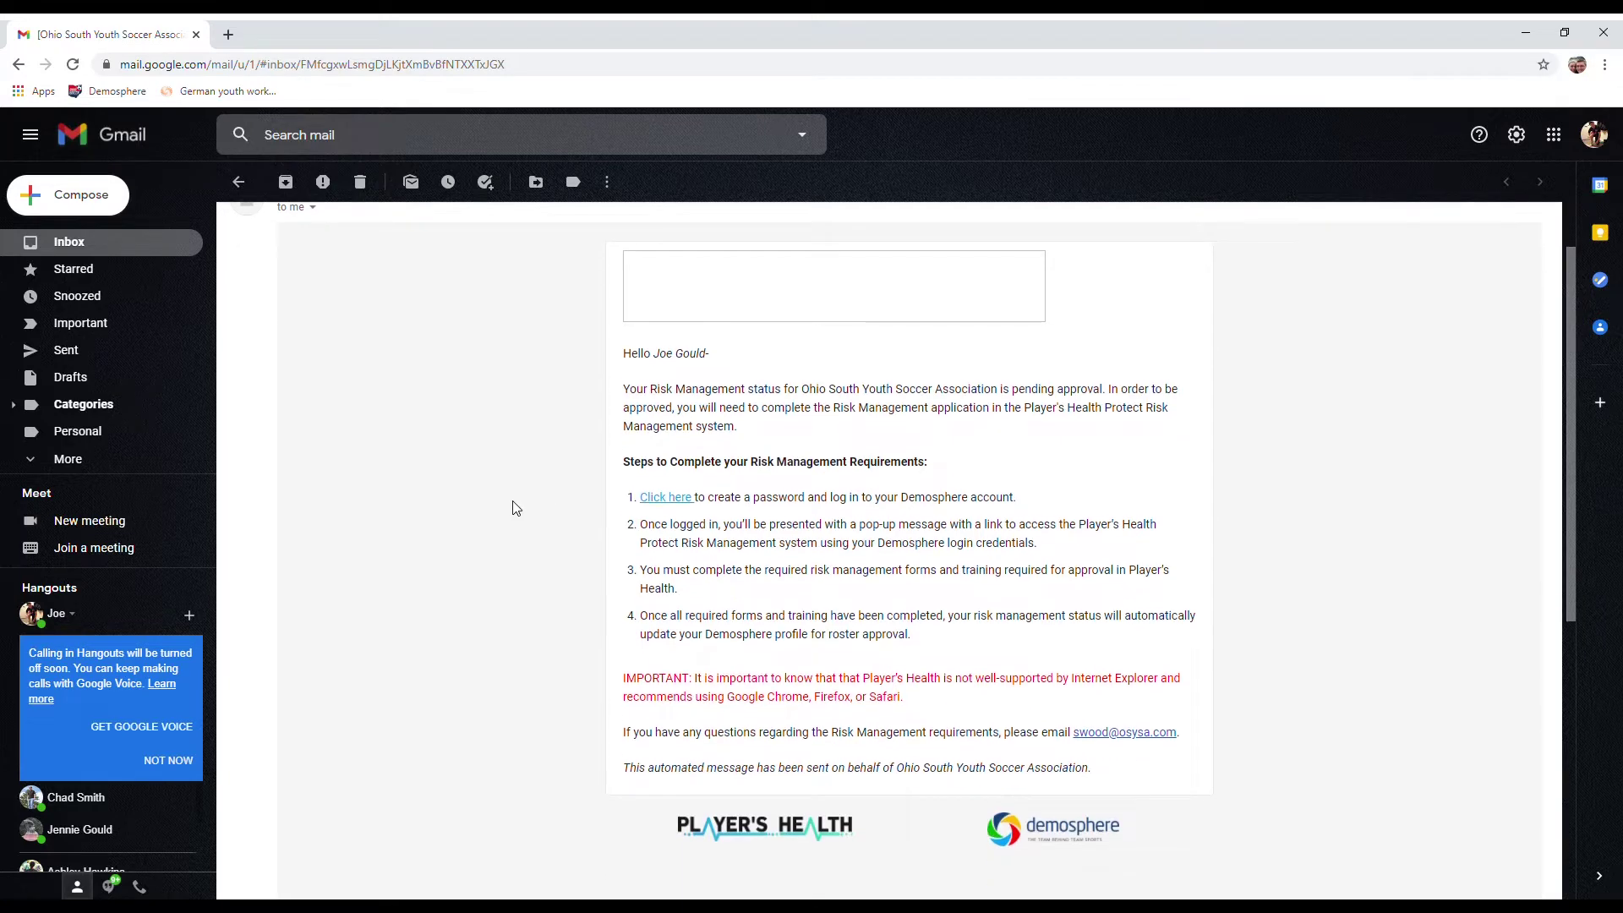
scroll(516, 507, up, 1)
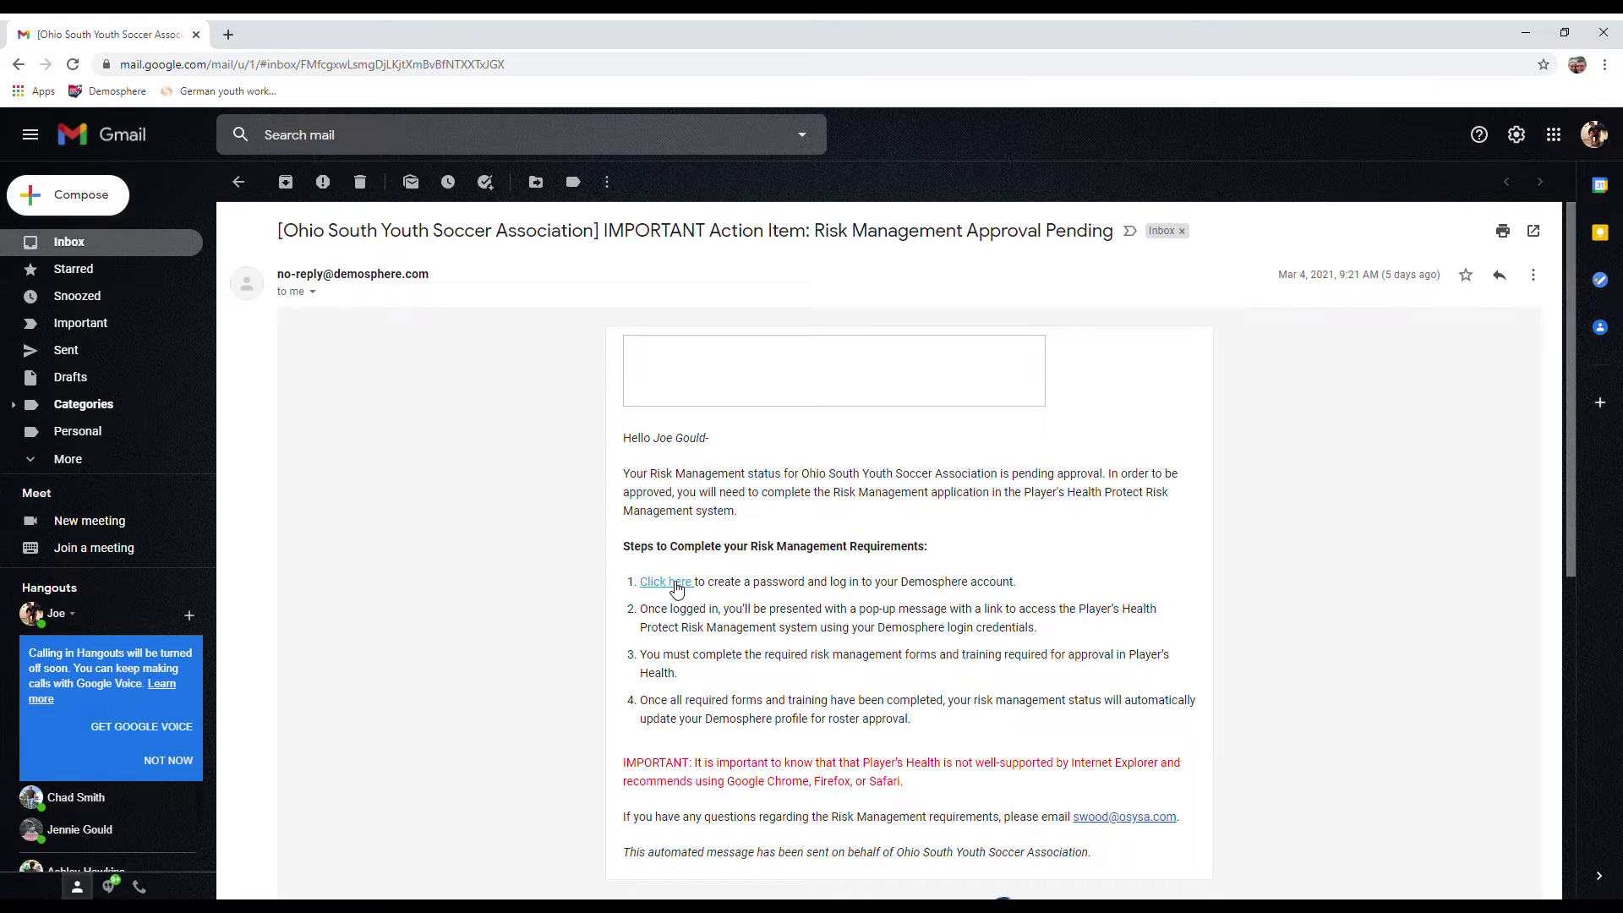
click(674, 585)
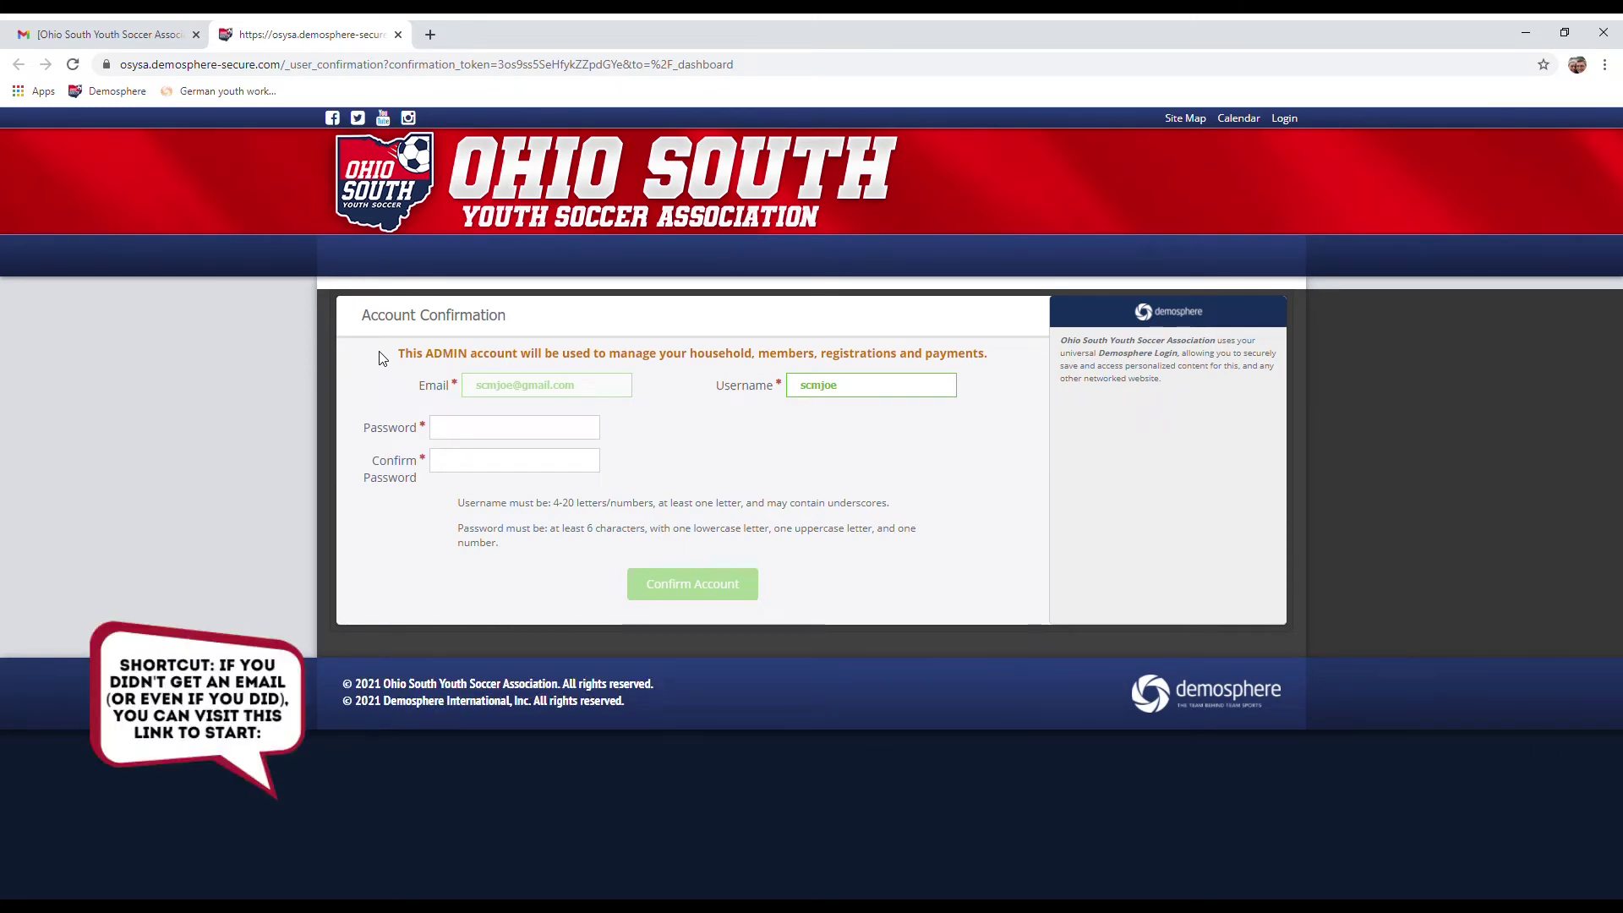
Step: Enter the new account password in both the Password and Confirm Password fields
drag(480, 387, 582, 385)
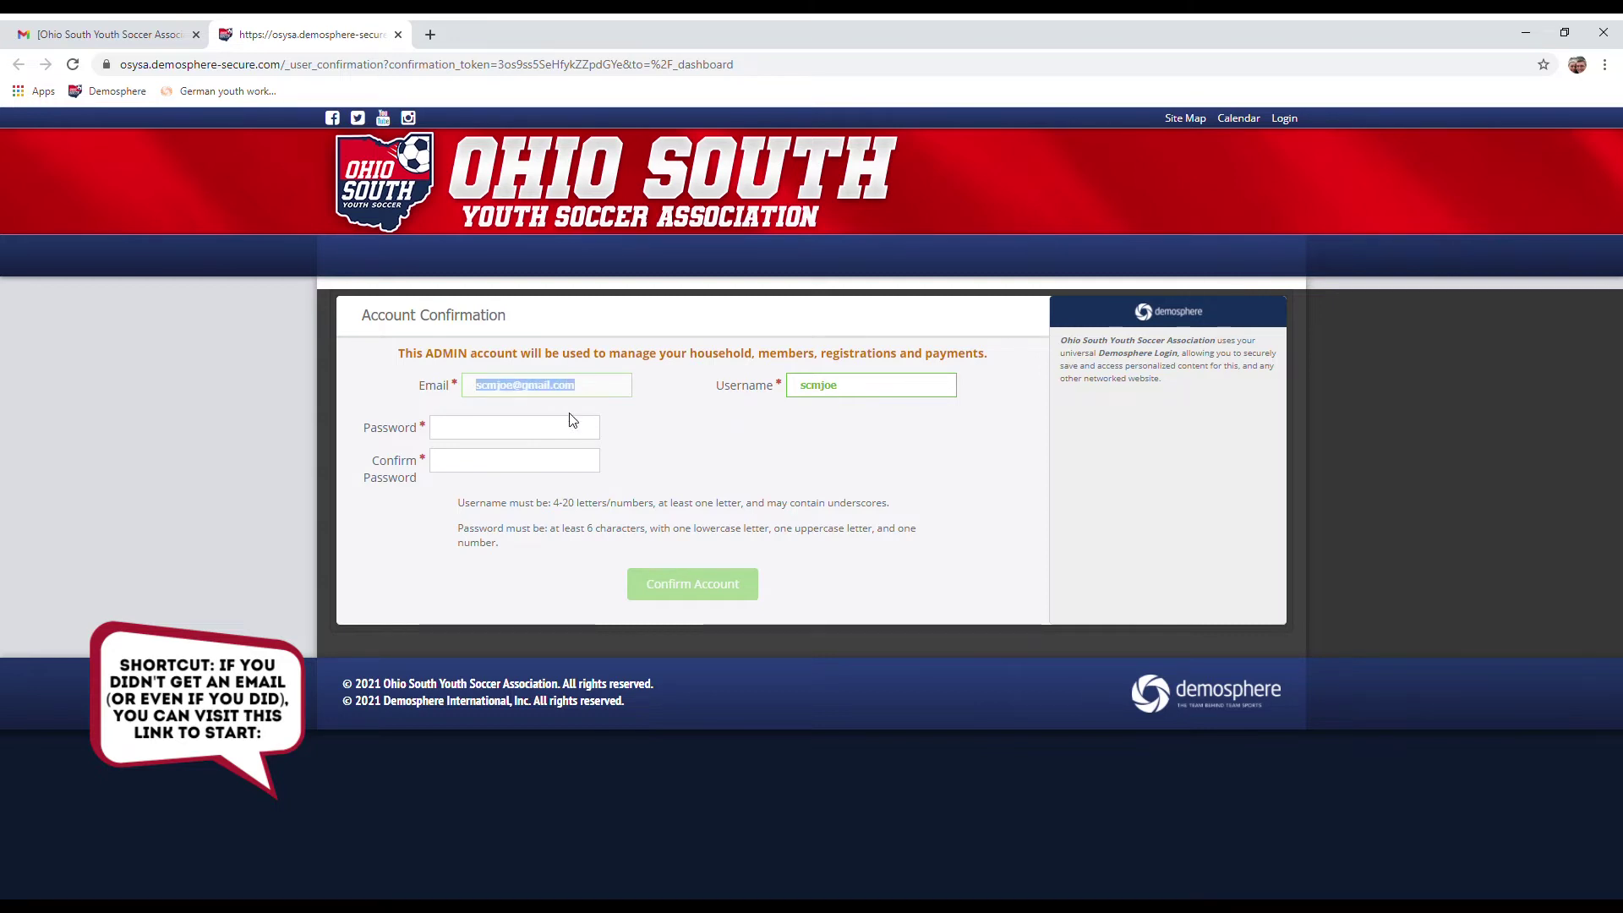
click(544, 427)
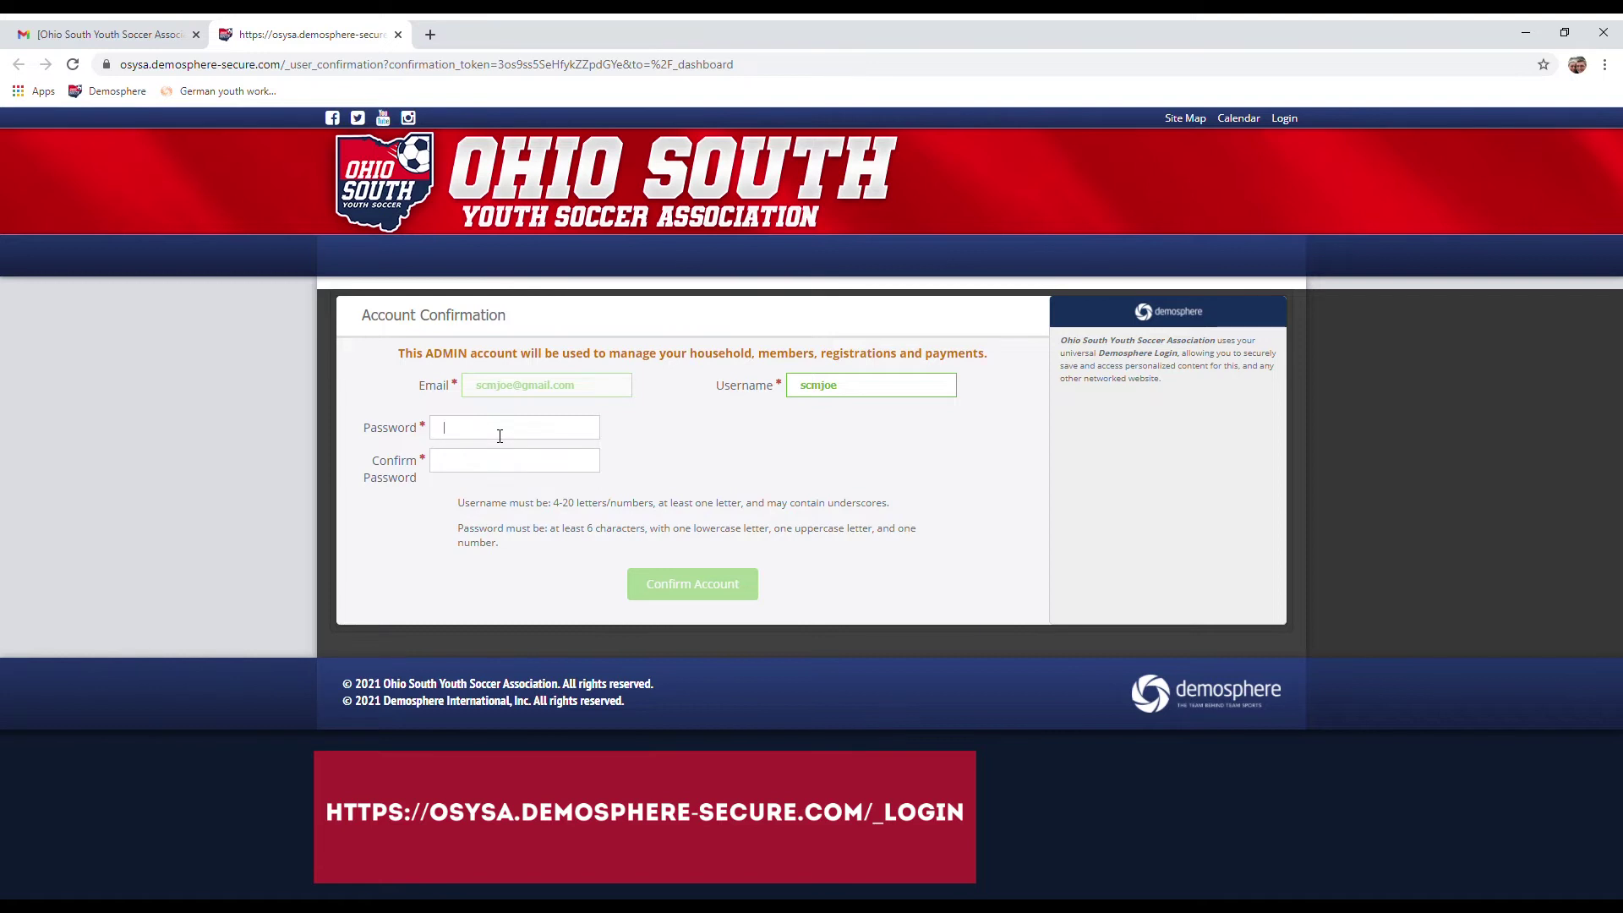
text(*******)
click(480, 466)
text(*******)
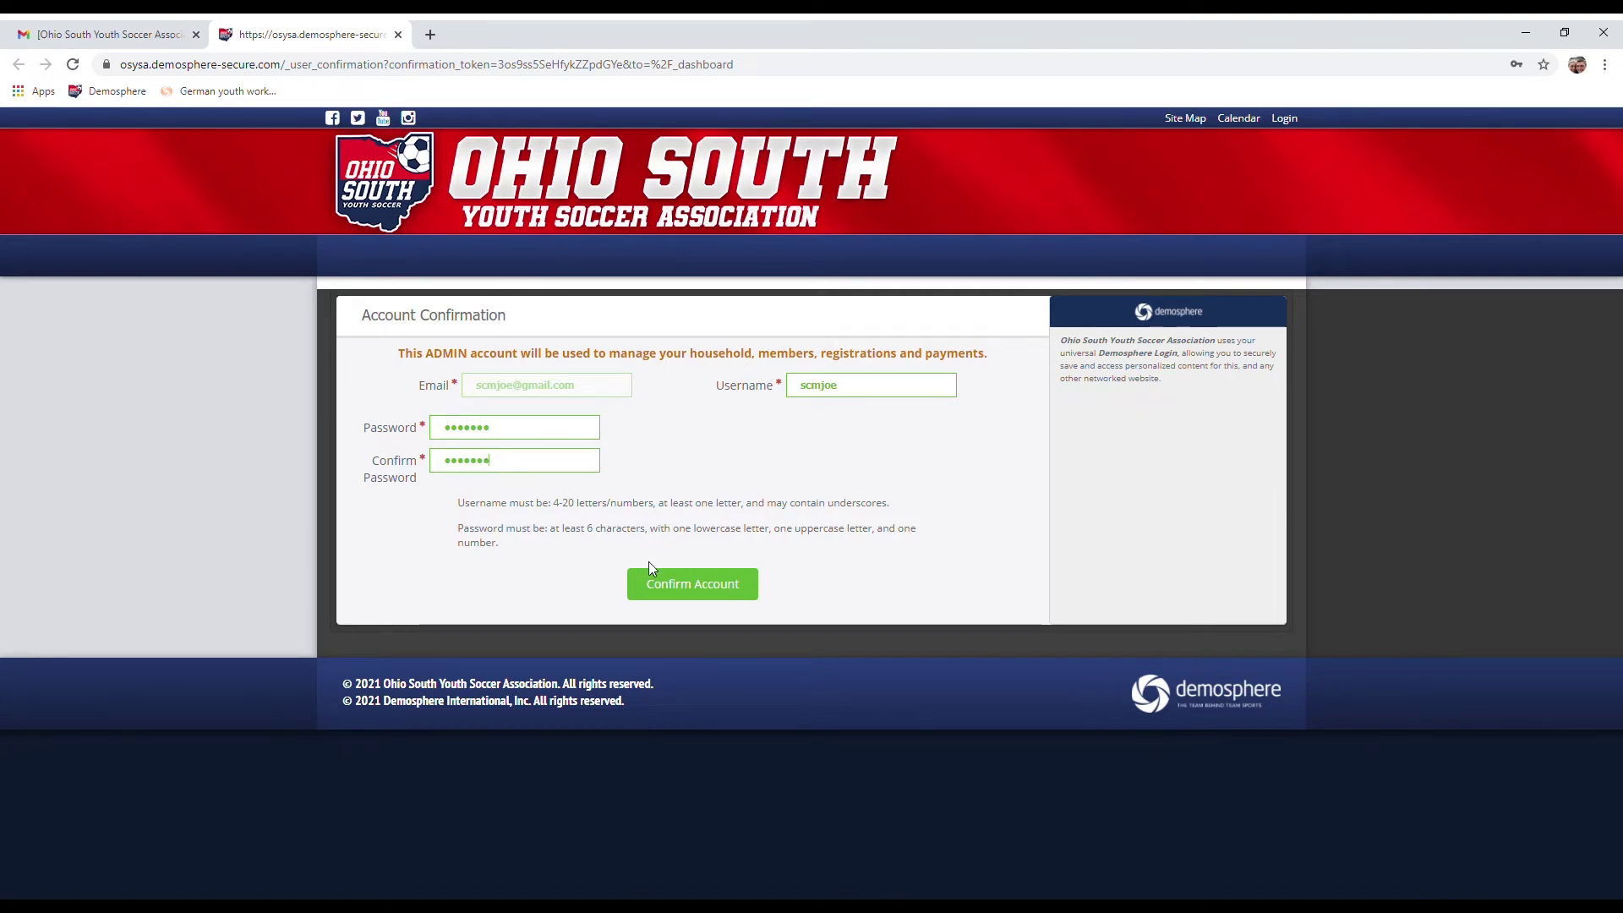
Step: Confirm the Demosphere account so My Dashboard loads with the Risk Management pop-up
click(709, 589)
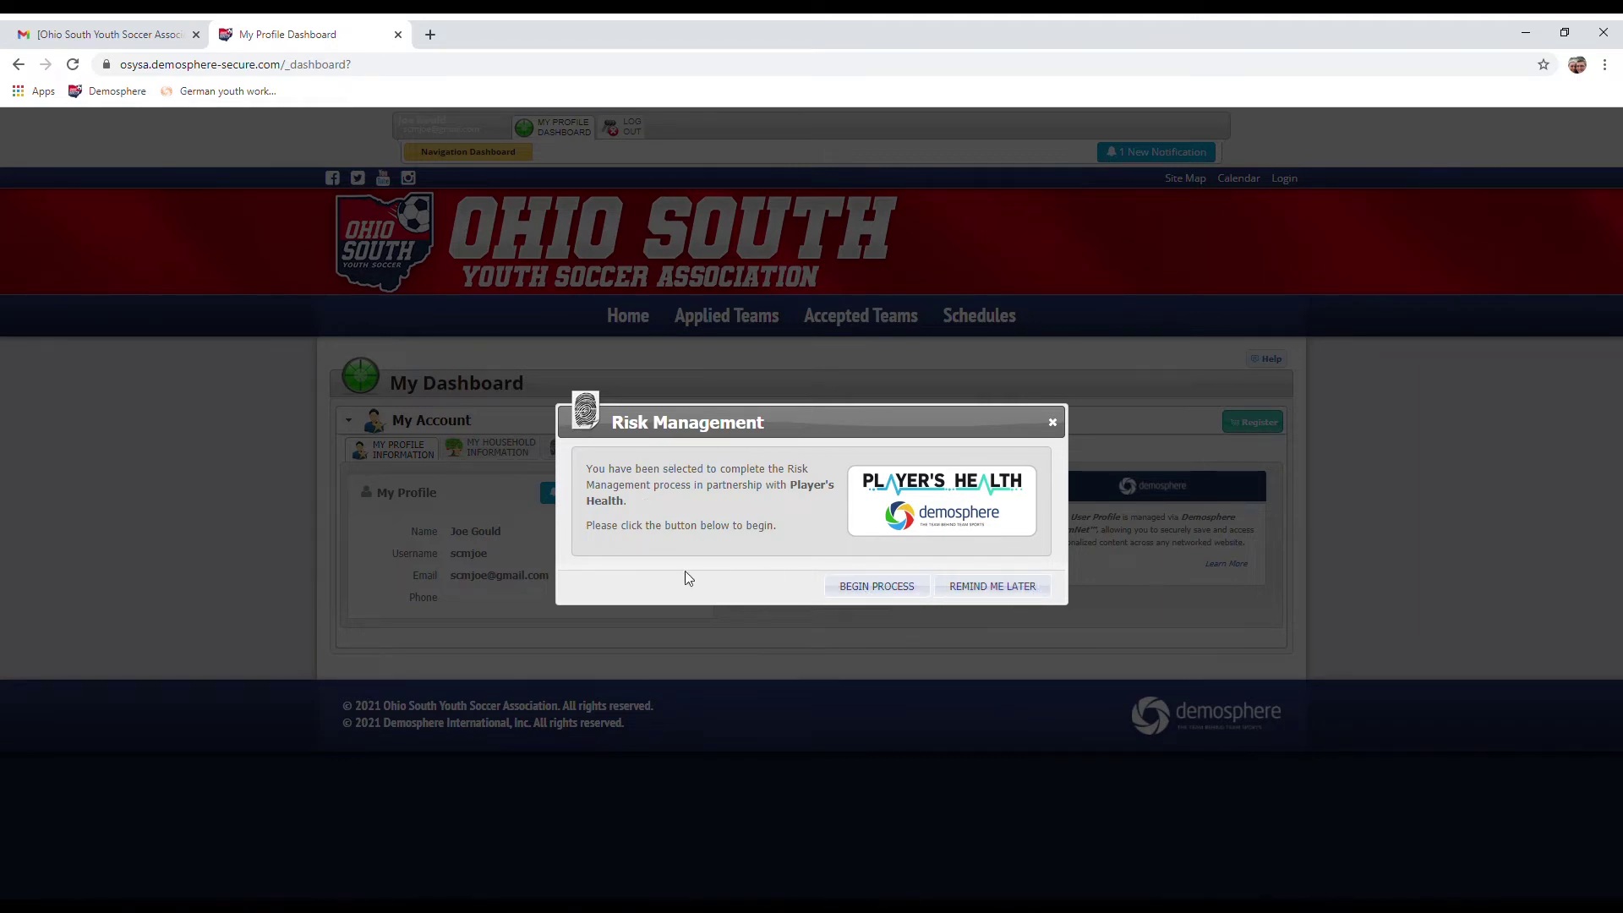
Step: Choose Remind Me Later on the Risk Management pop-up
click(1024, 597)
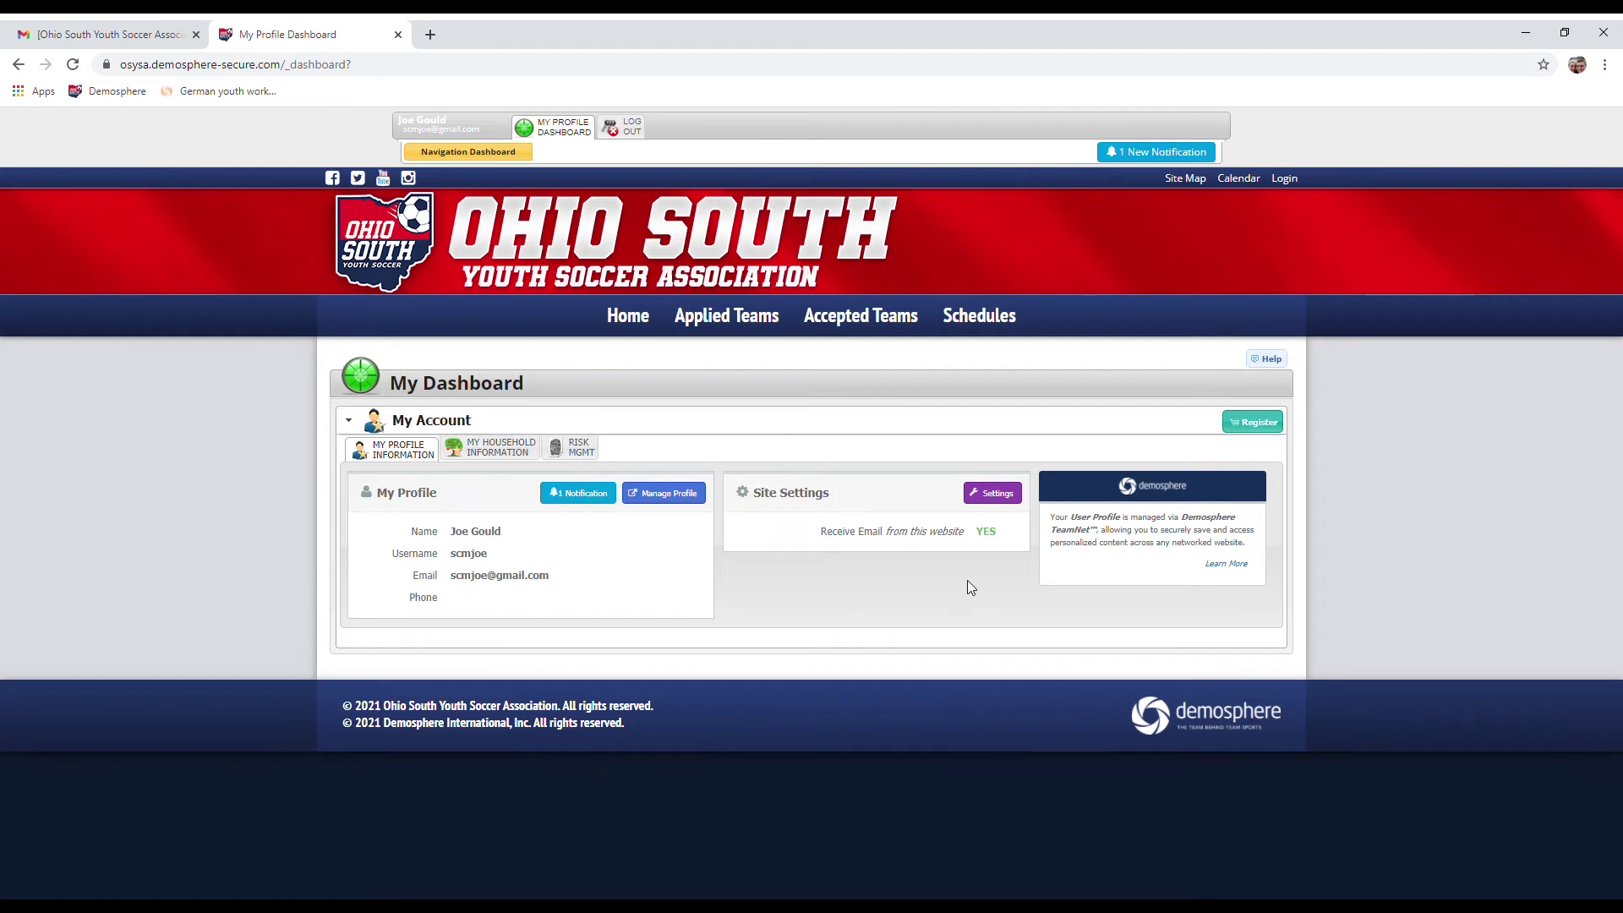
Step: Switch to the RISK MGMT tab under My Account
click(581, 453)
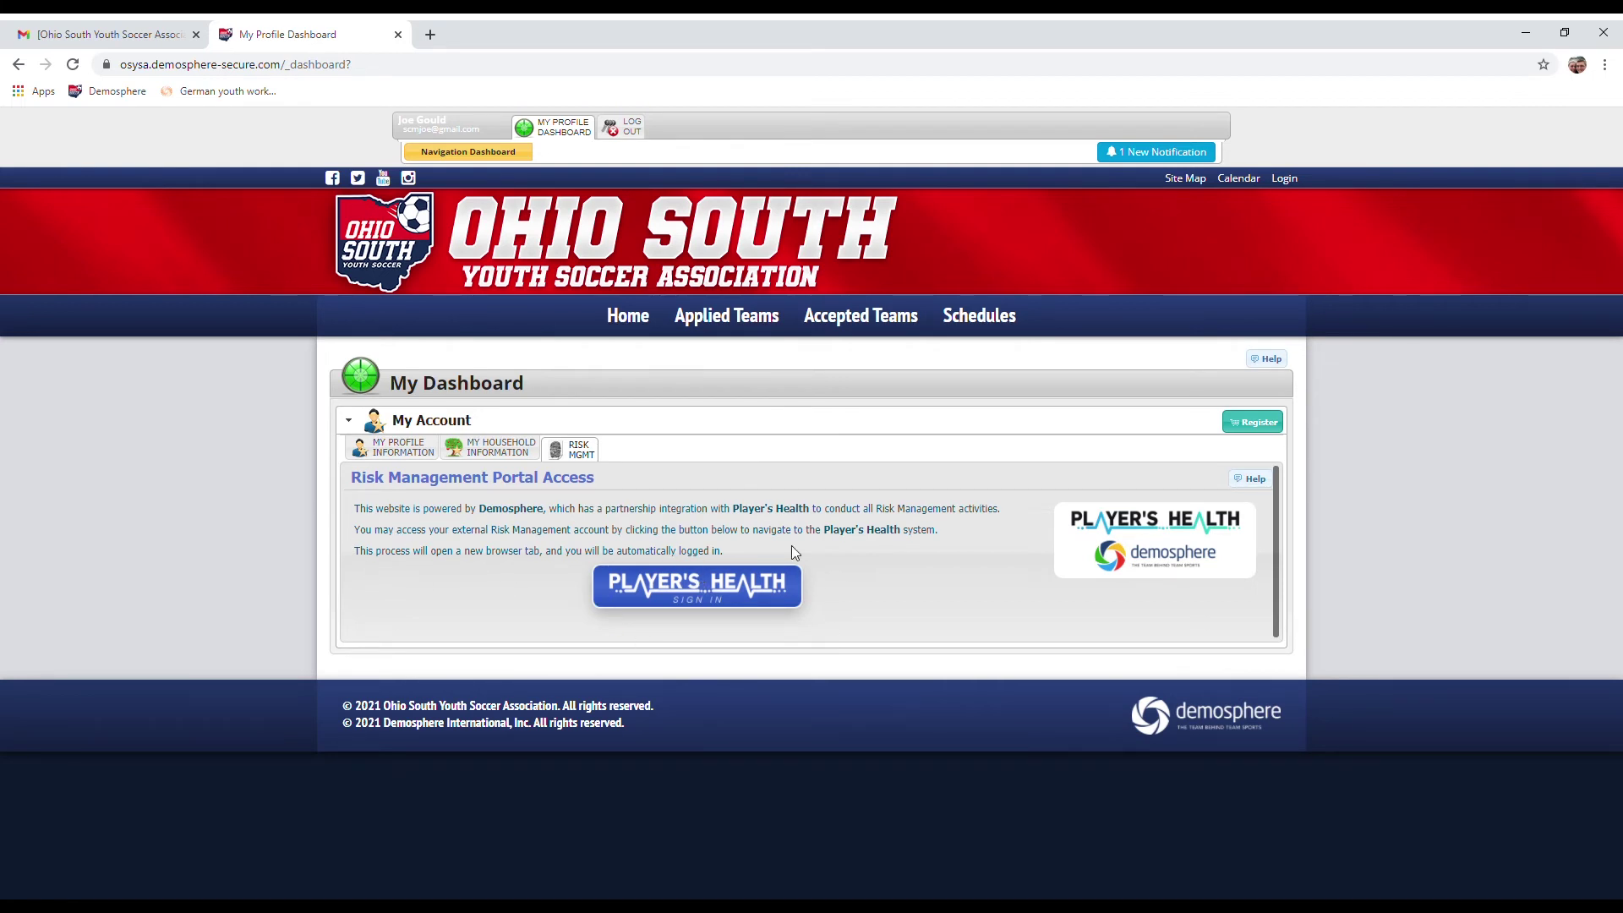
Step: Use the PLAYER'S HEALTH Sign In button to open the authorization page in a new tab
click(710, 591)
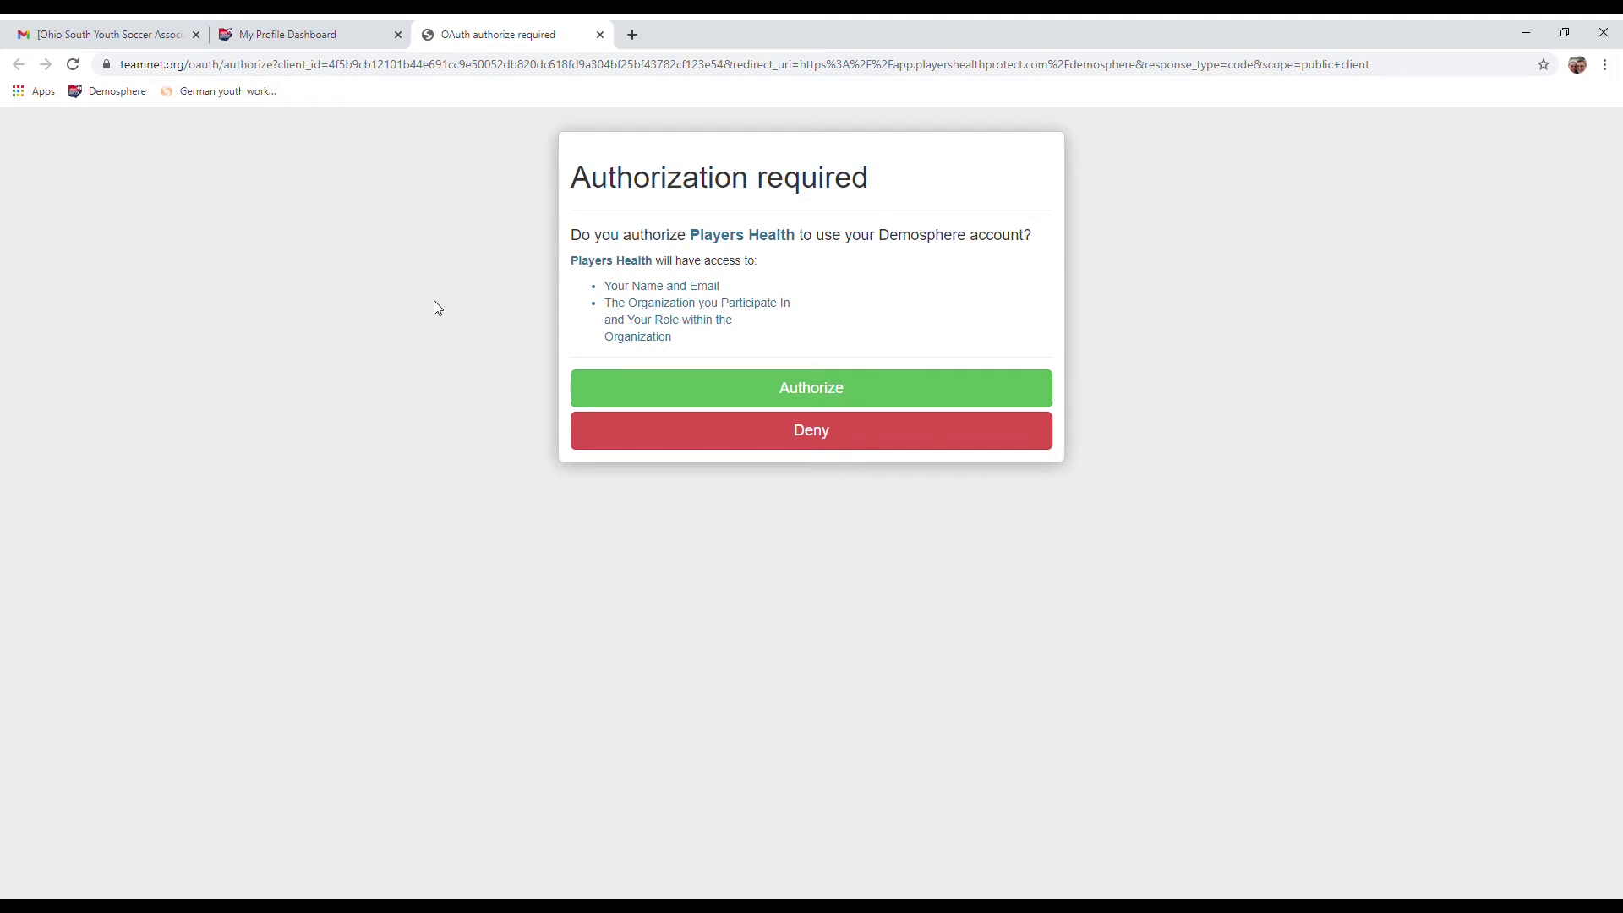
Step: Authorize Players Health on the Demosphere account and skip the avatar photo step
click(828, 391)
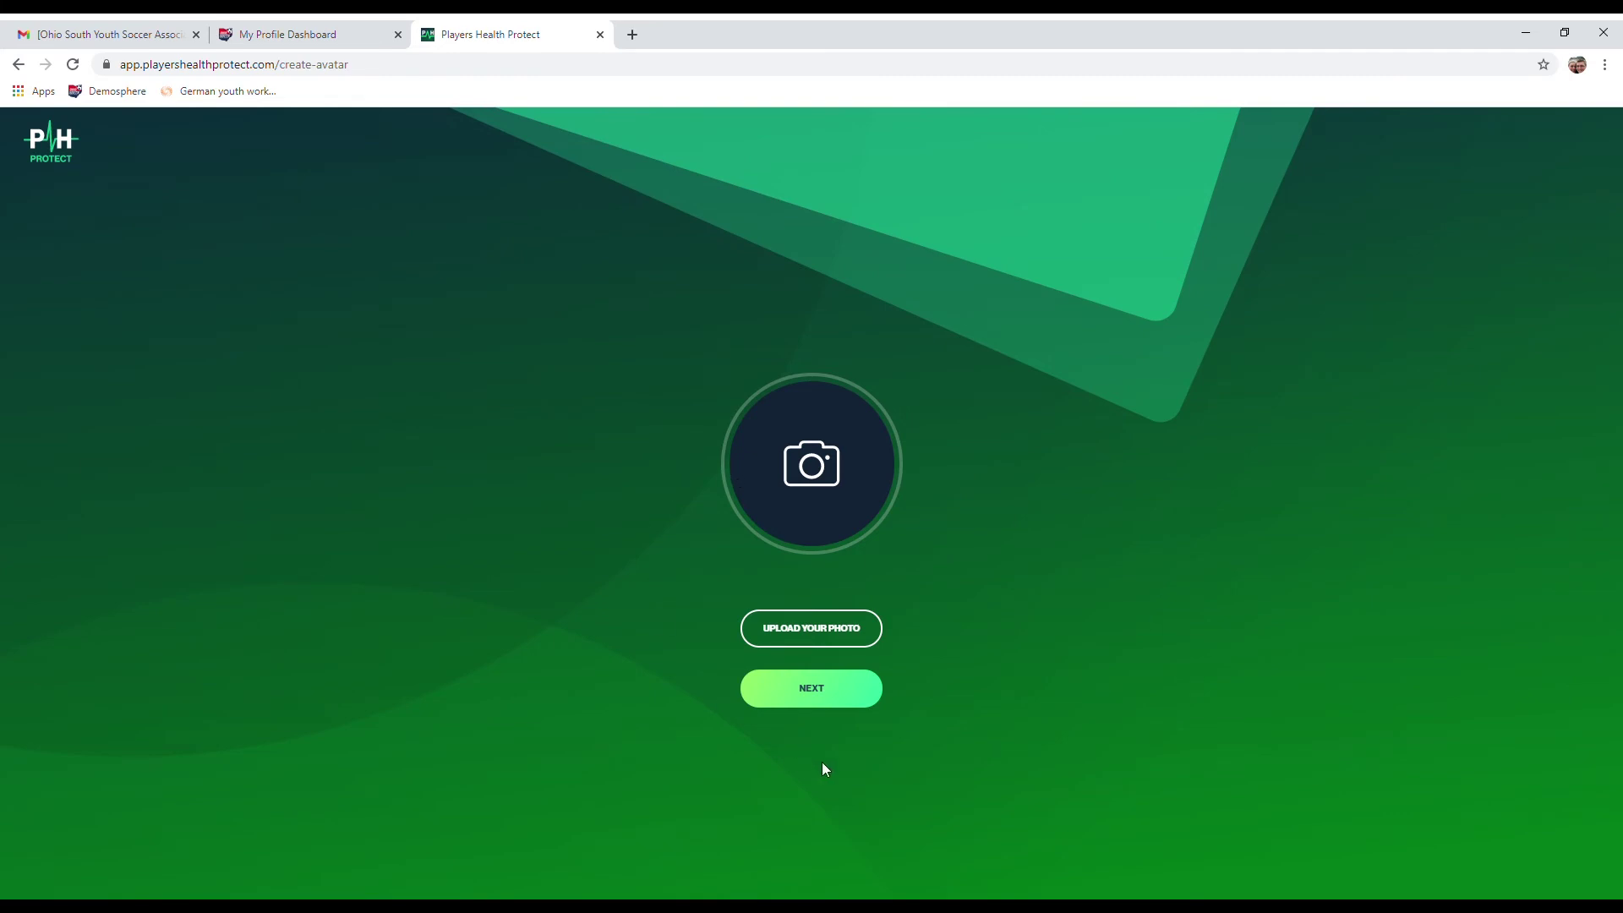
click(830, 690)
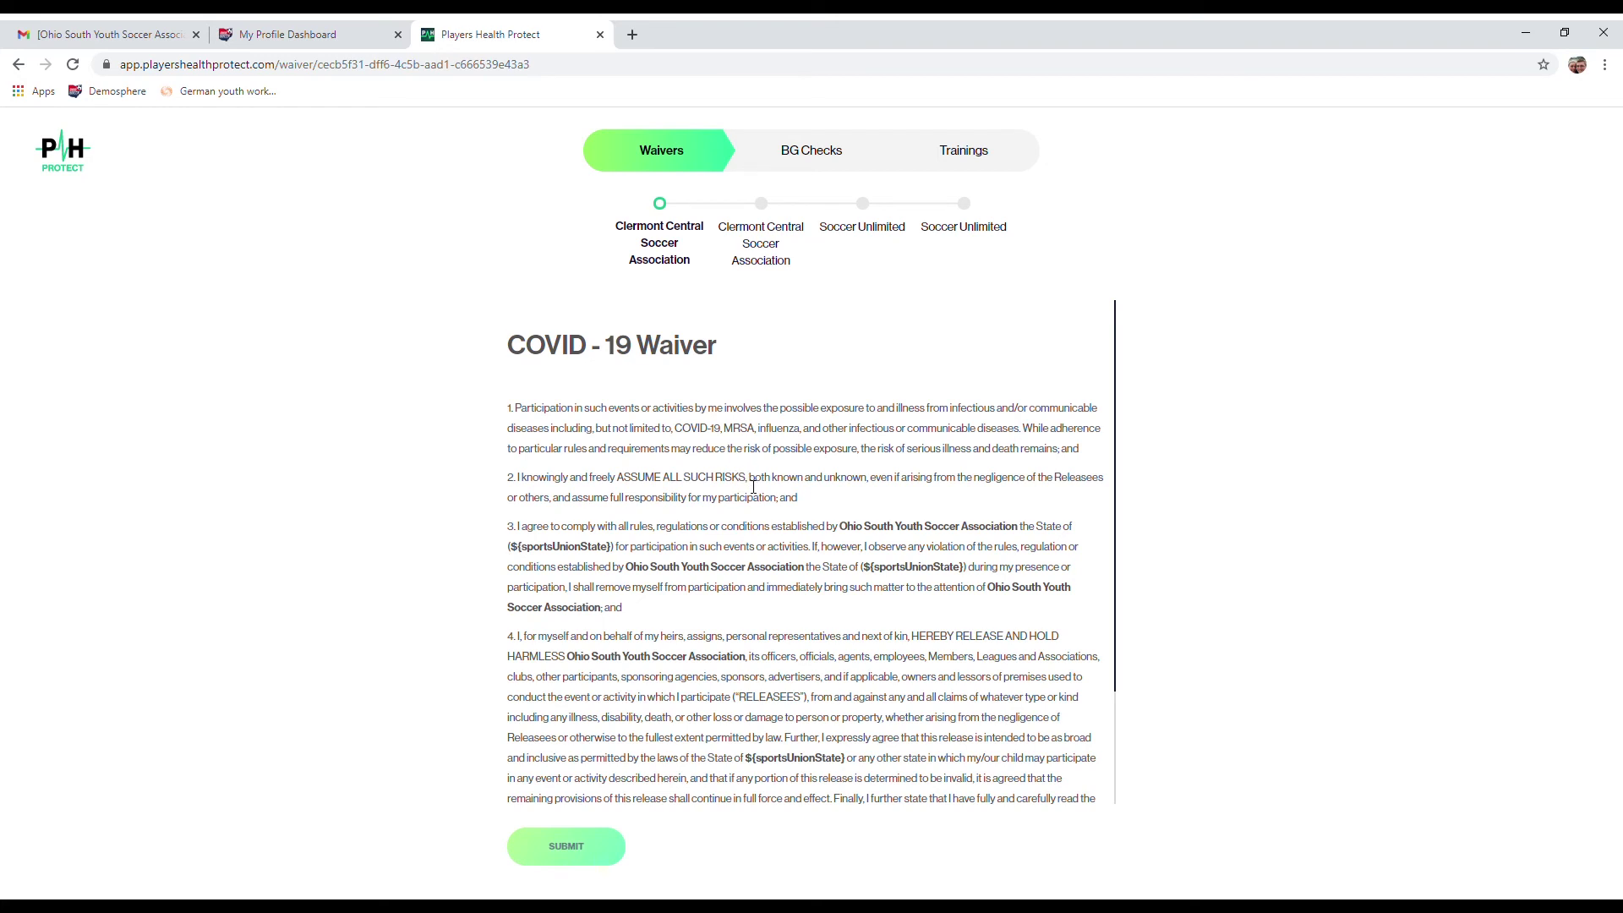
Step: Sign the Clermont Central COVID-19 waiver with the signer's name and submit it
scroll(753, 486, down, 2)
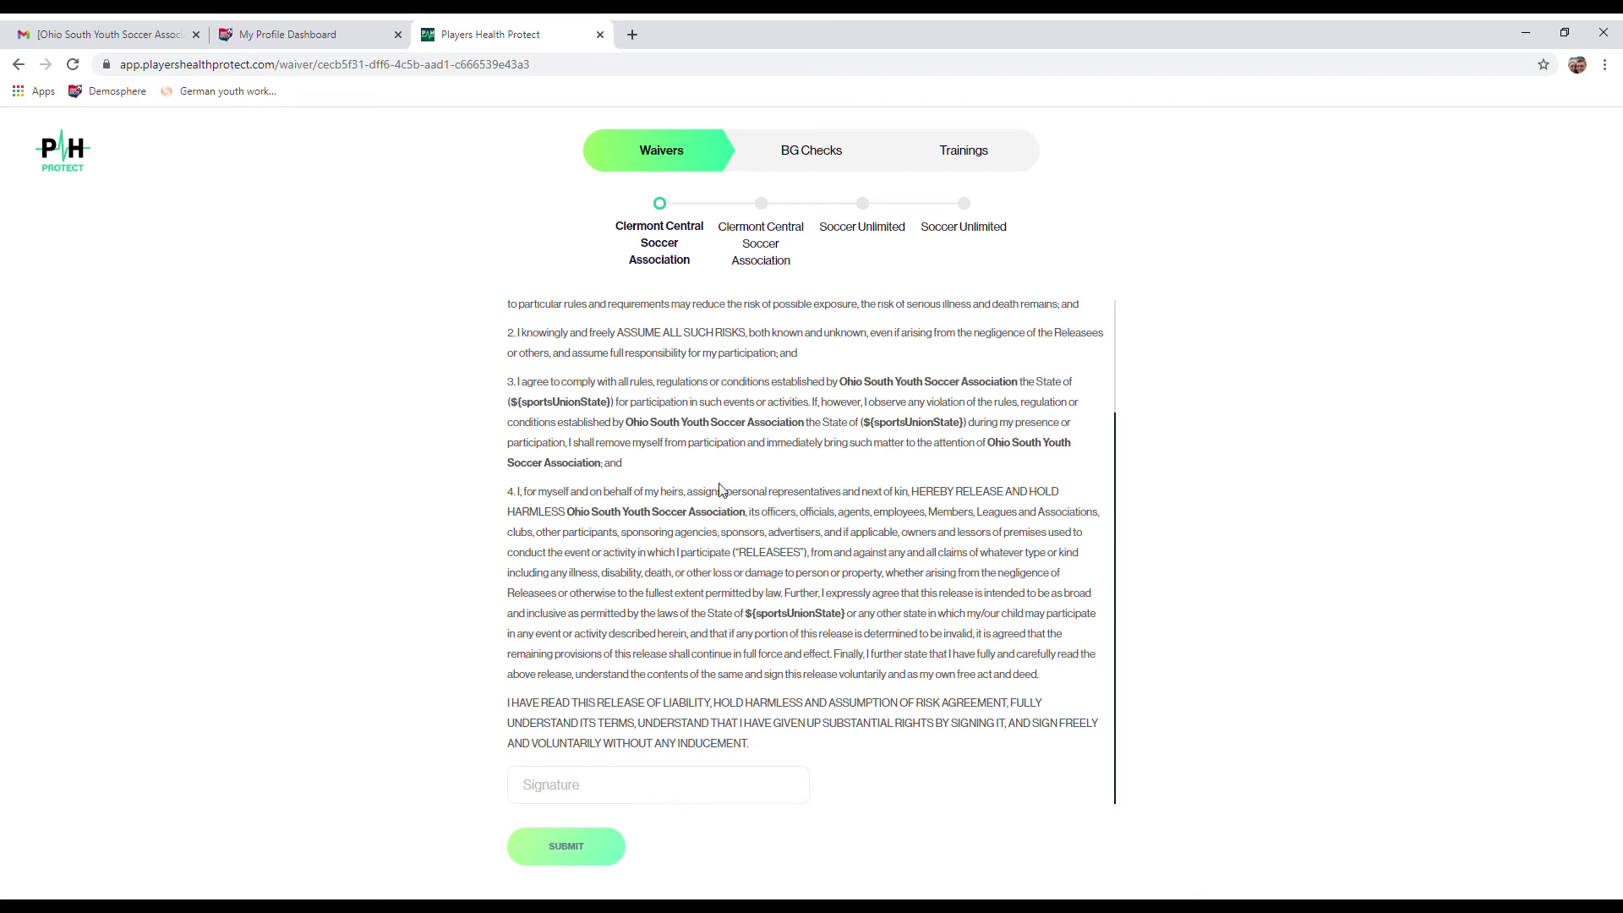
click(614, 797)
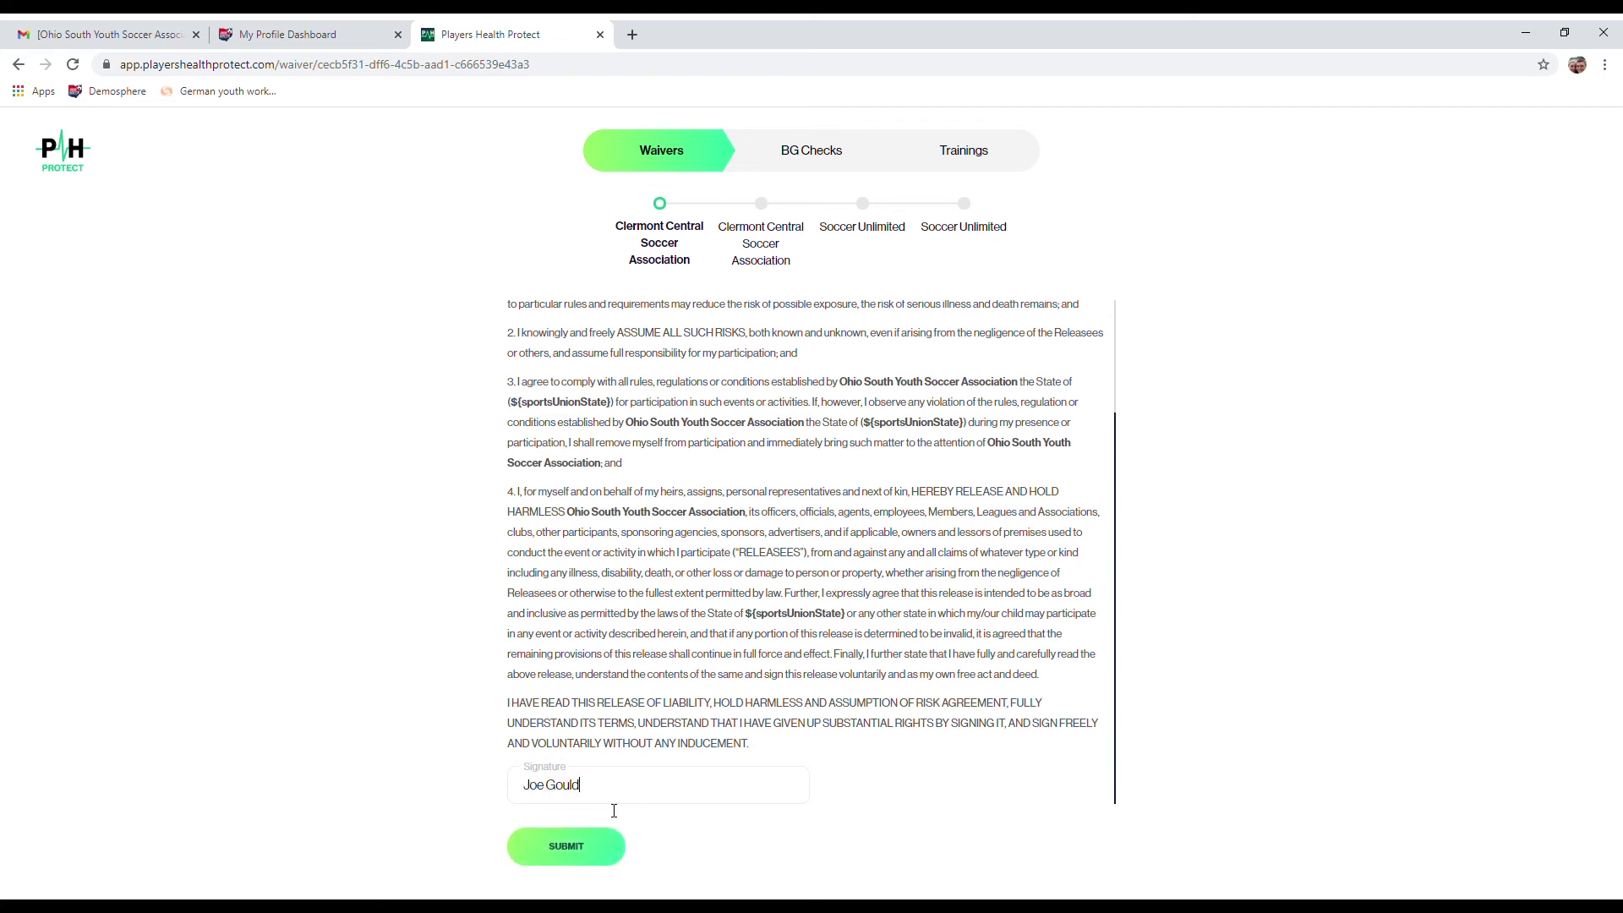
click(589, 854)
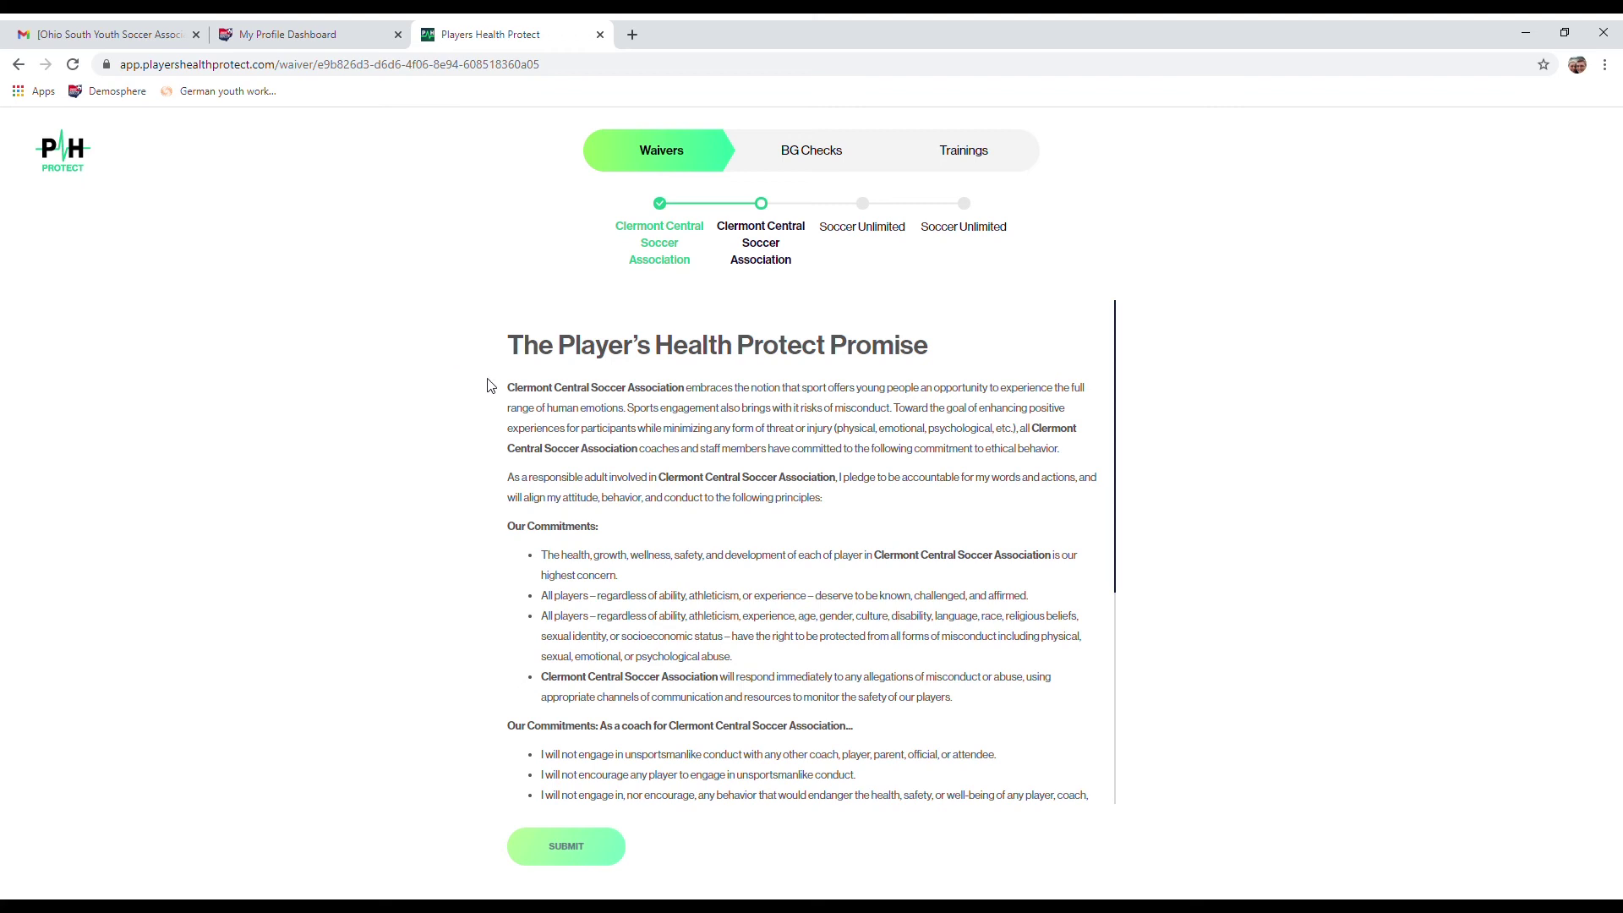
drag(507, 388, 692, 395)
drag(717, 226, 771, 297)
click(771, 298)
drag(686, 395, 517, 394)
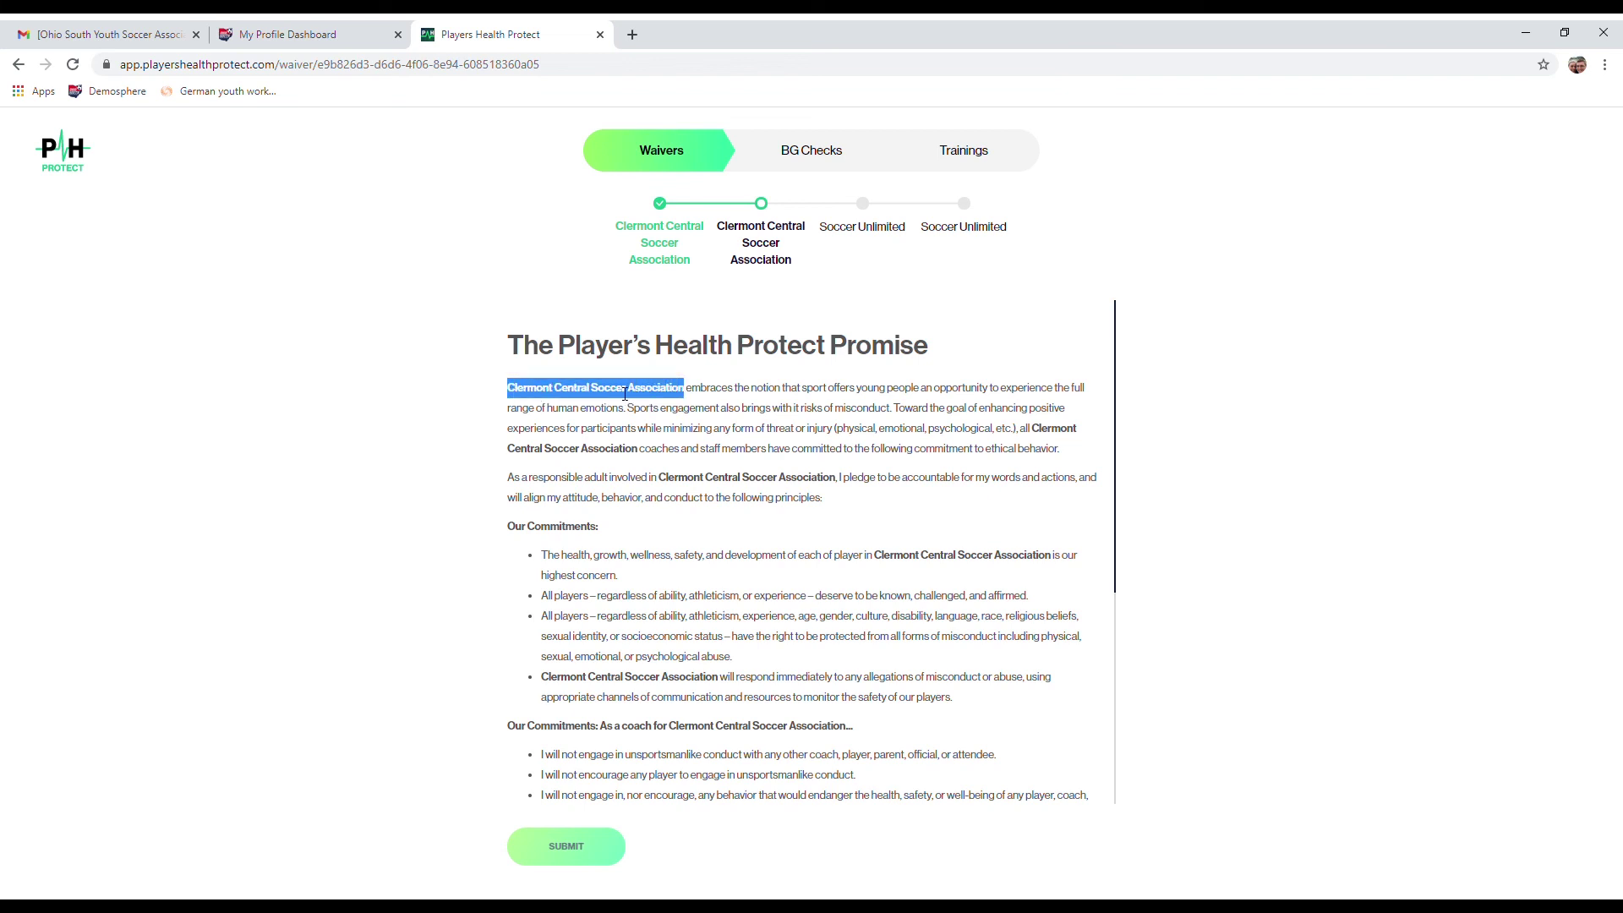
click(698, 412)
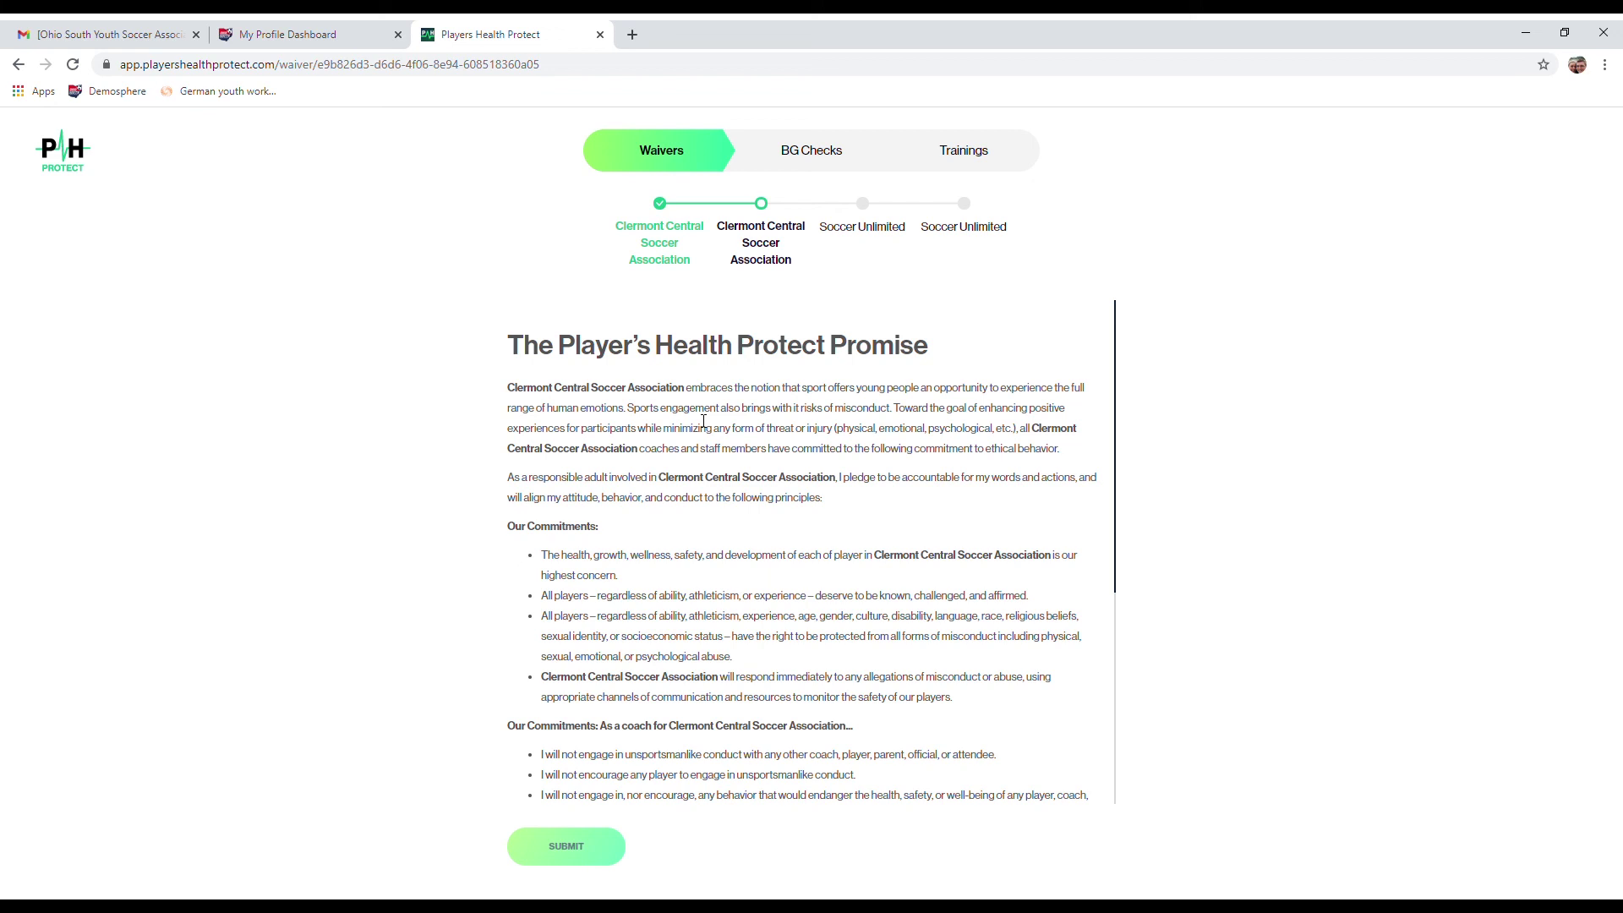
Step: Sign the Clermont Central Player's Health Protect Promise with the signer's name and submit it
scroll(706, 425, down, 5)
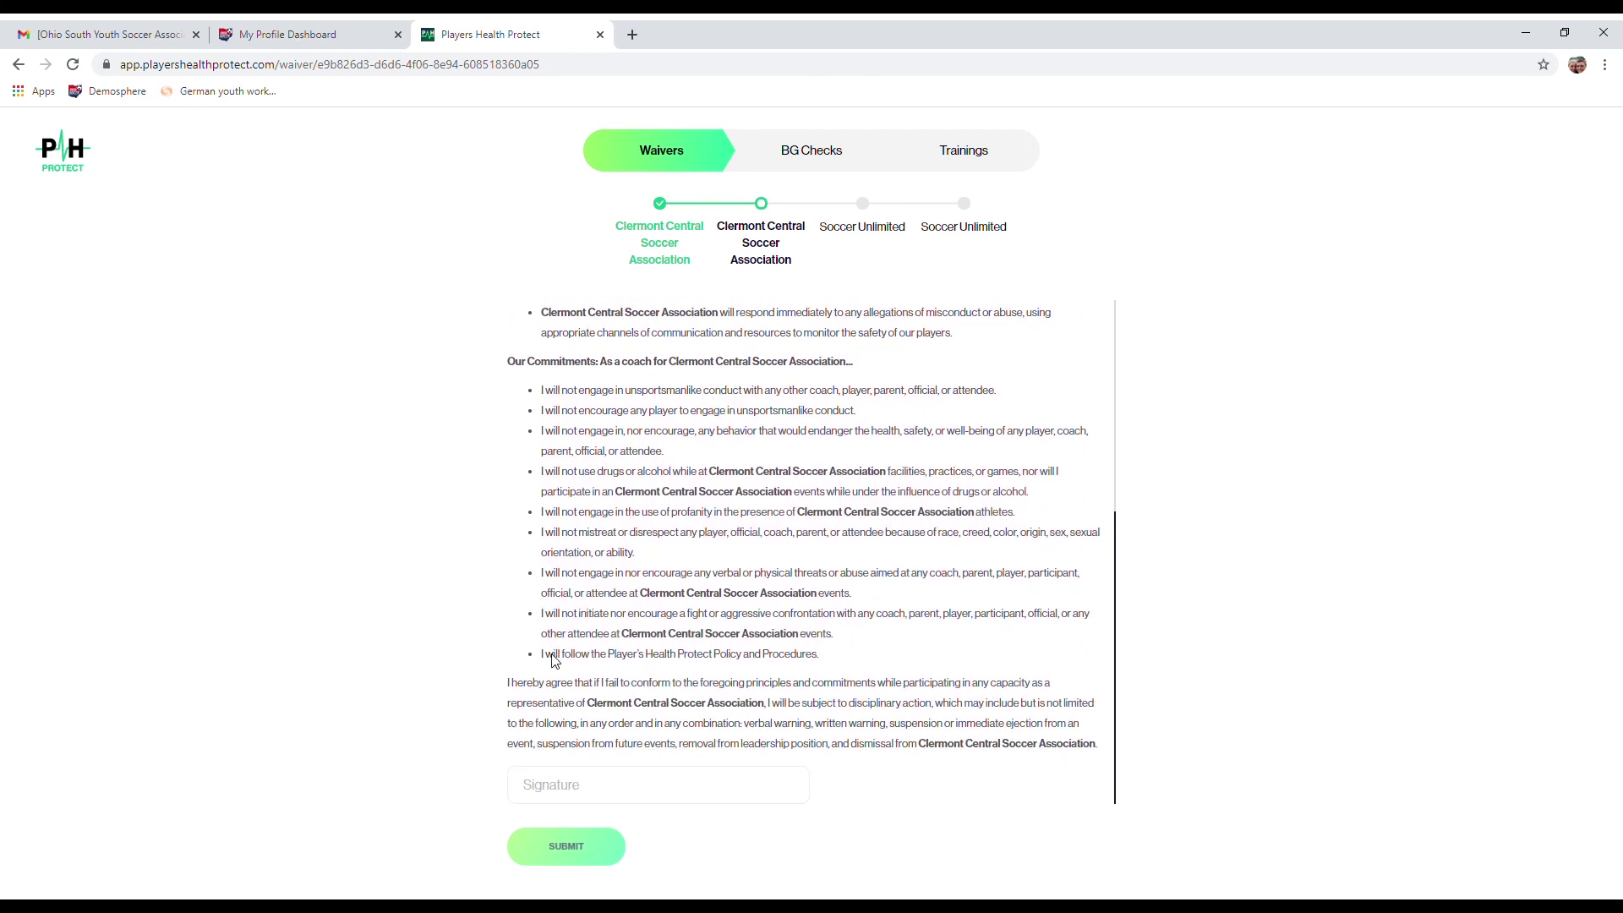
click(571, 790)
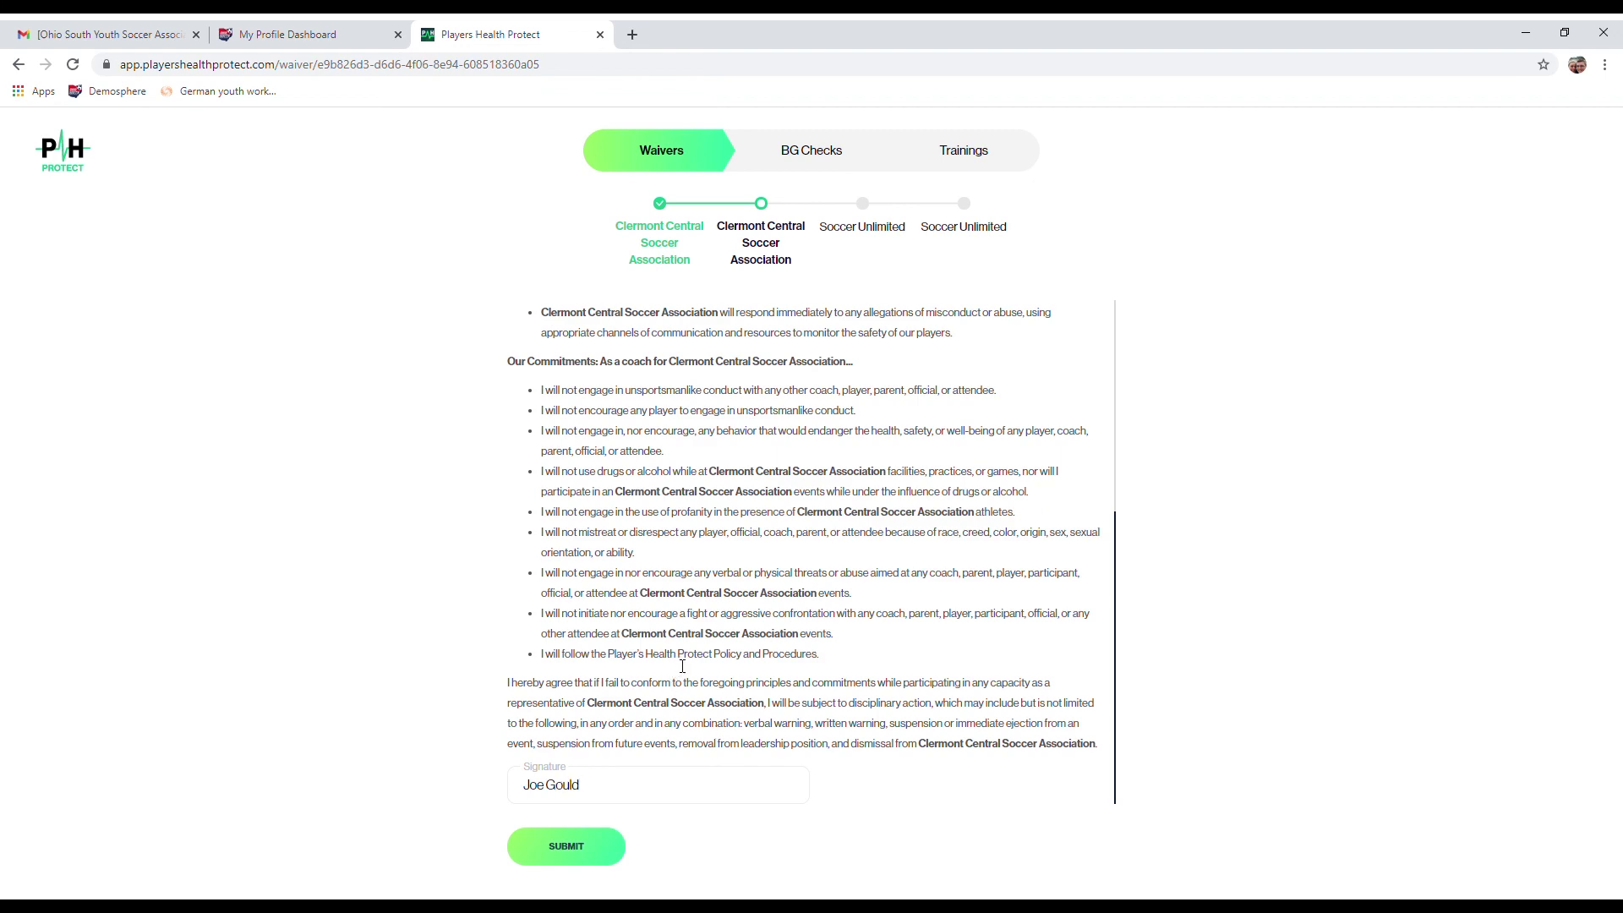
scroll(682, 666, up, 5)
drag(685, 388, 523, 400)
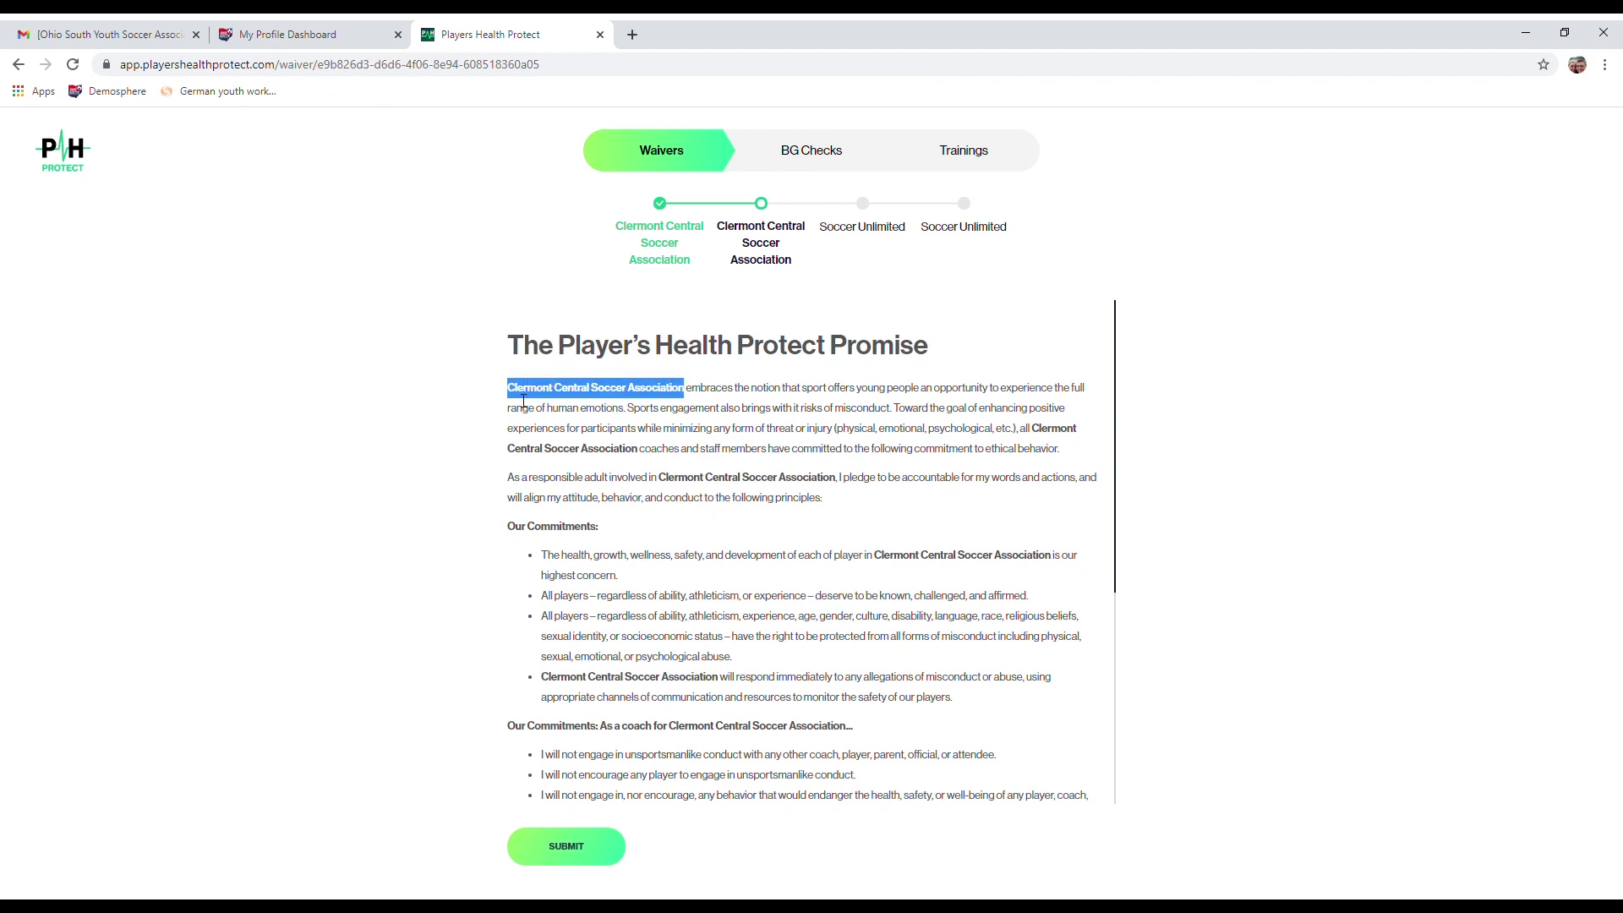
drag(639, 449, 624, 449)
click(634, 457)
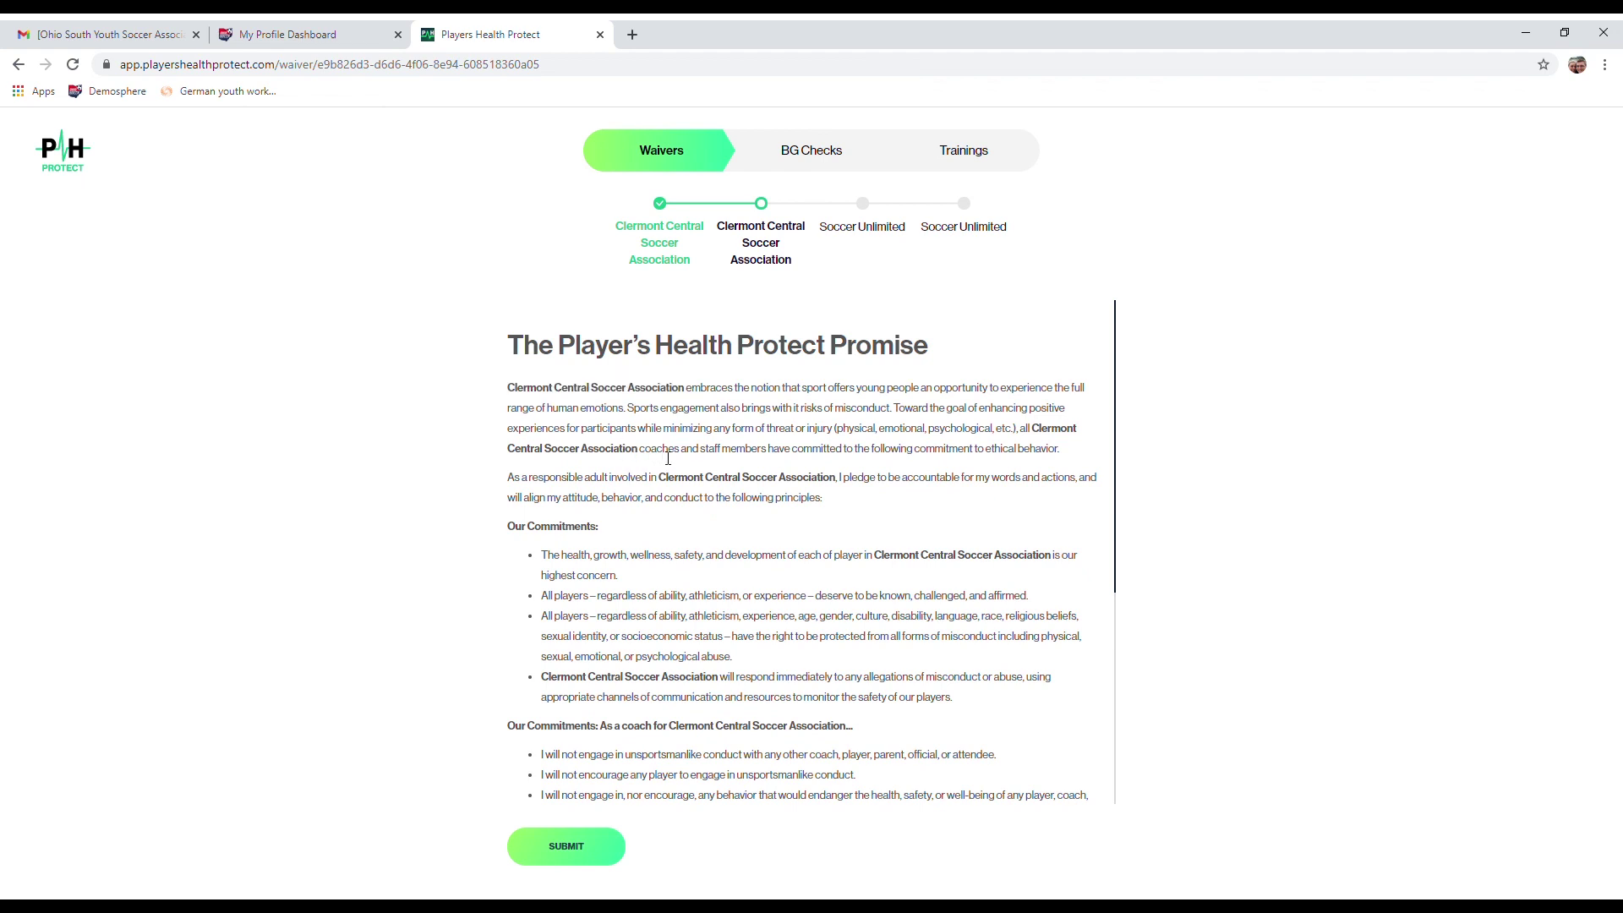
scroll(691, 492, down, 5)
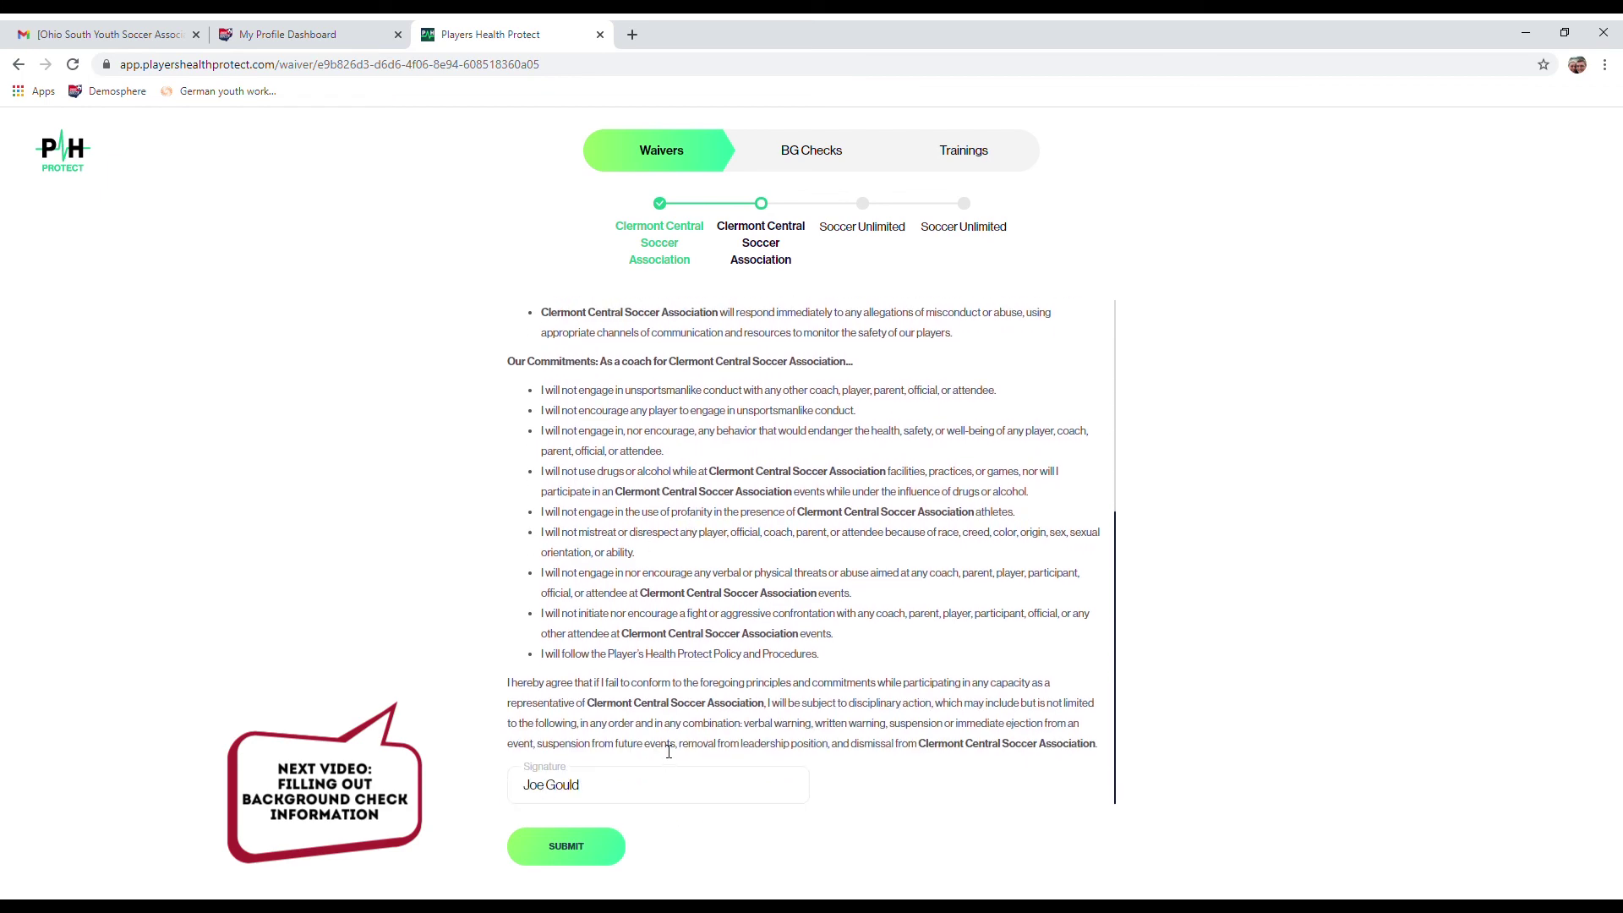
click(583, 852)
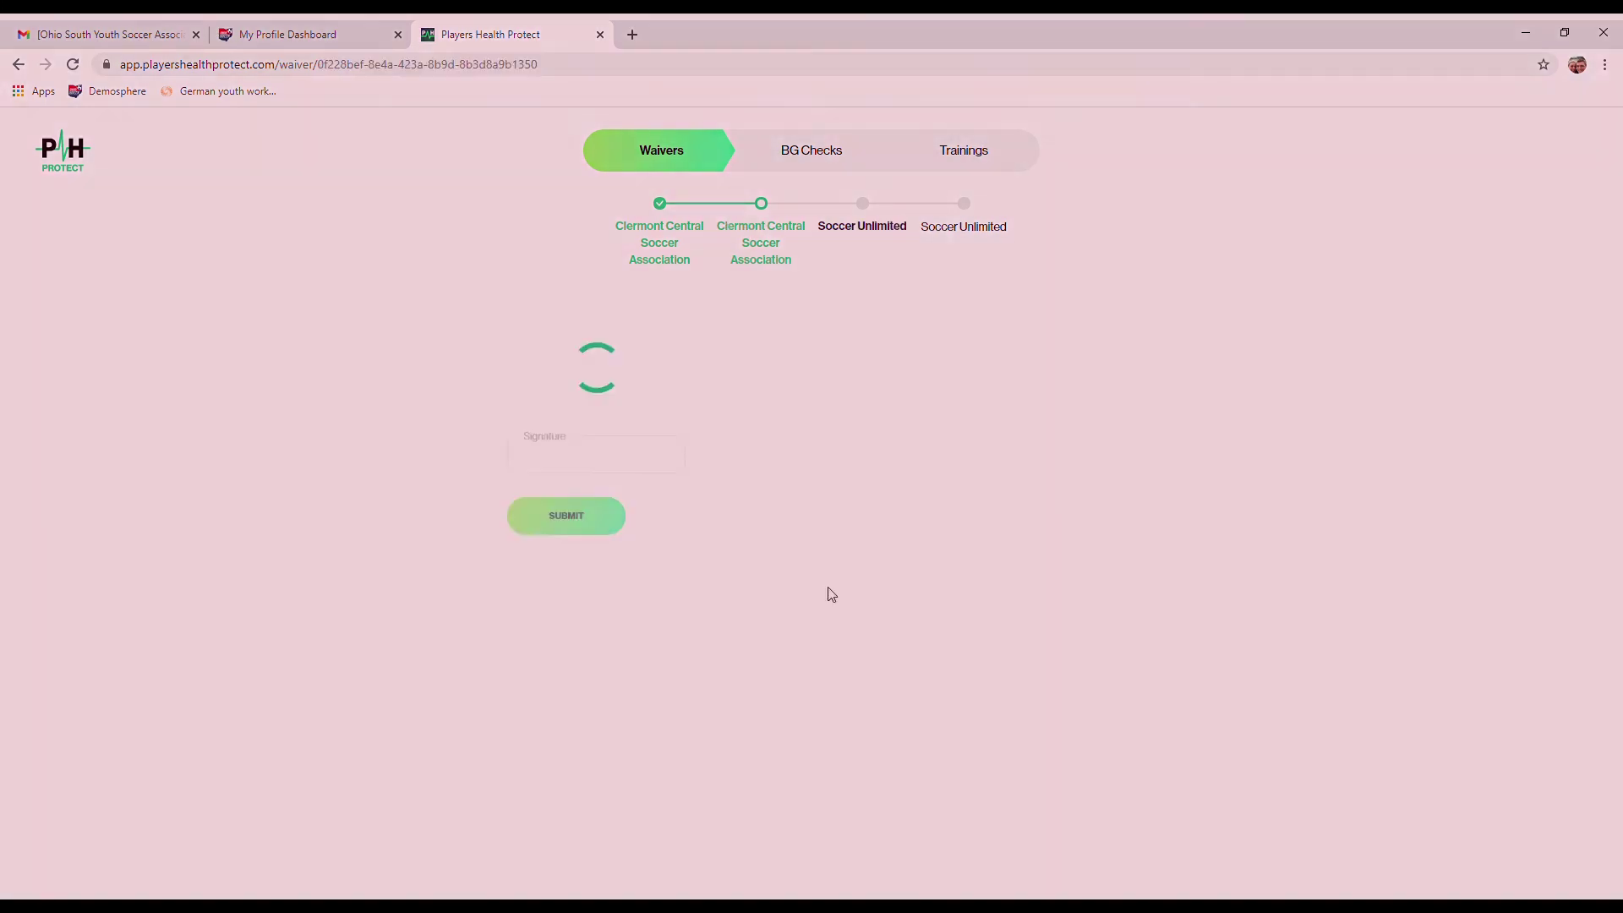